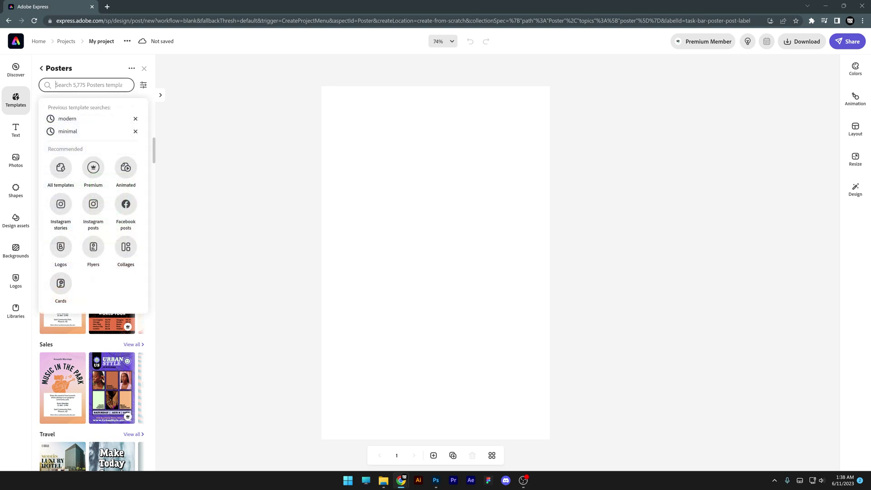
- Search poster templates for 'modern' to find the red ART EXHIBITION statue template
type("MODERN")
key("Caps_Lock")
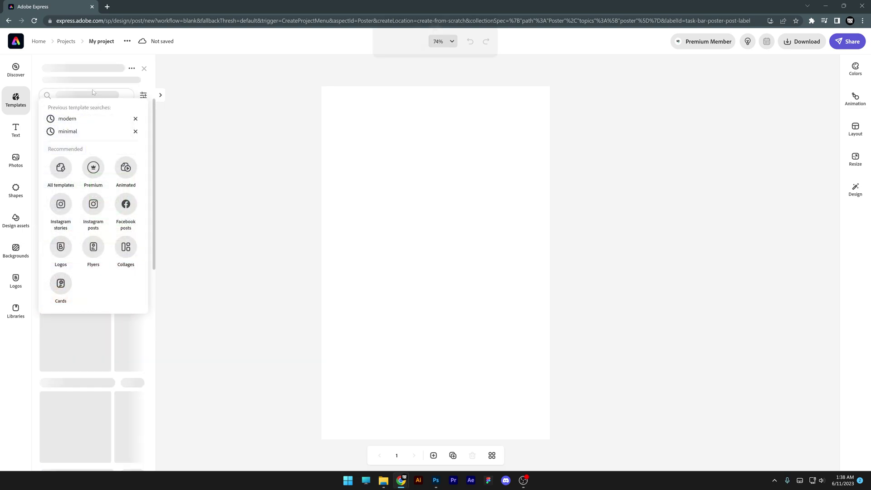
key("Return")
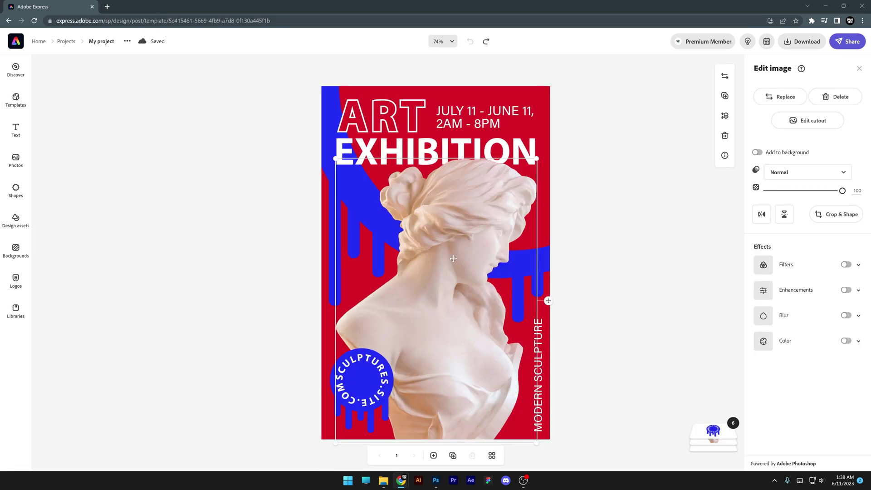
- Replace the EXHIBITION headline inside the title group with 'PANTER', keeping its colour unchanged
left_click_drag(453, 259, 449, 261)
left_click(398, 153)
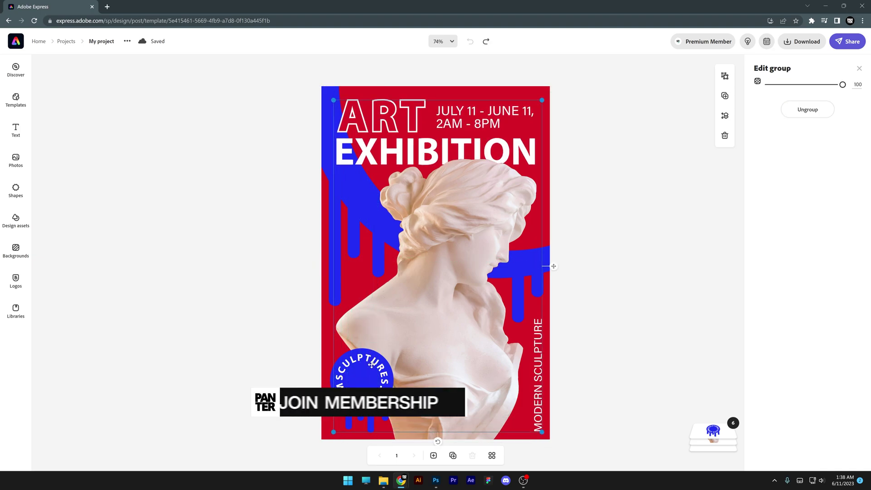
left_click(400, 123)
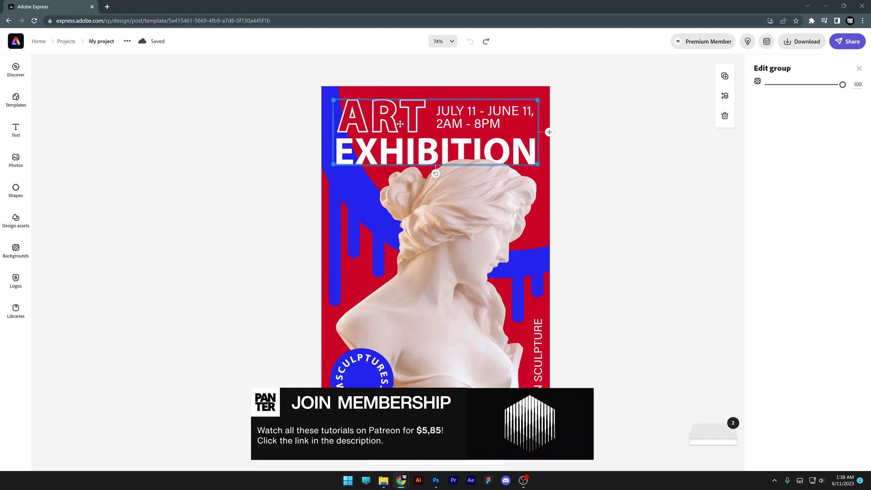
left_click(464, 121)
left_click(410, 150)
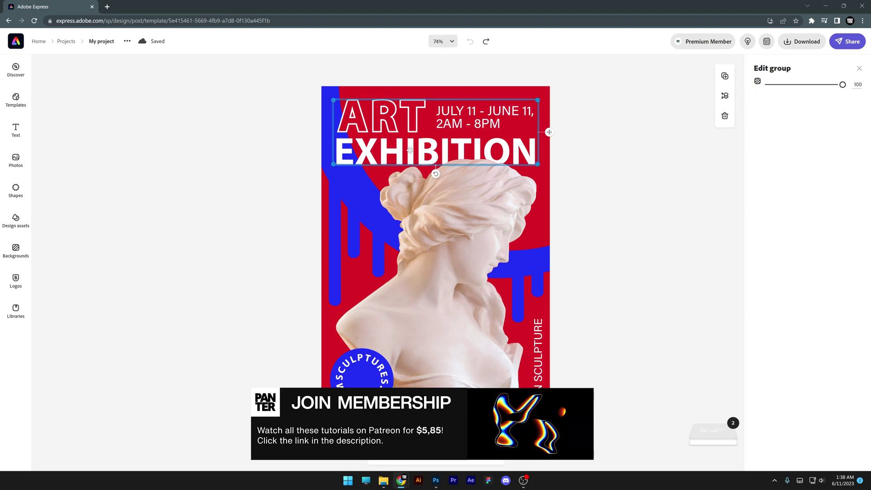
left_click(414, 147)
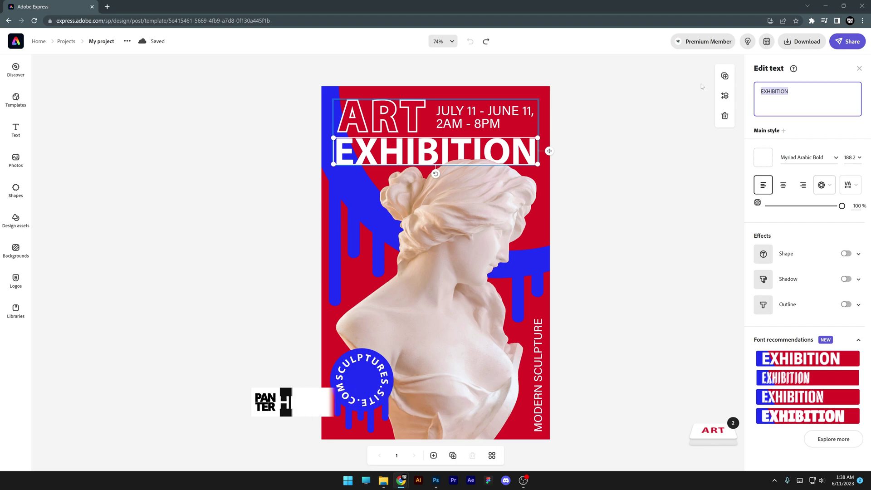
type("PANTER")
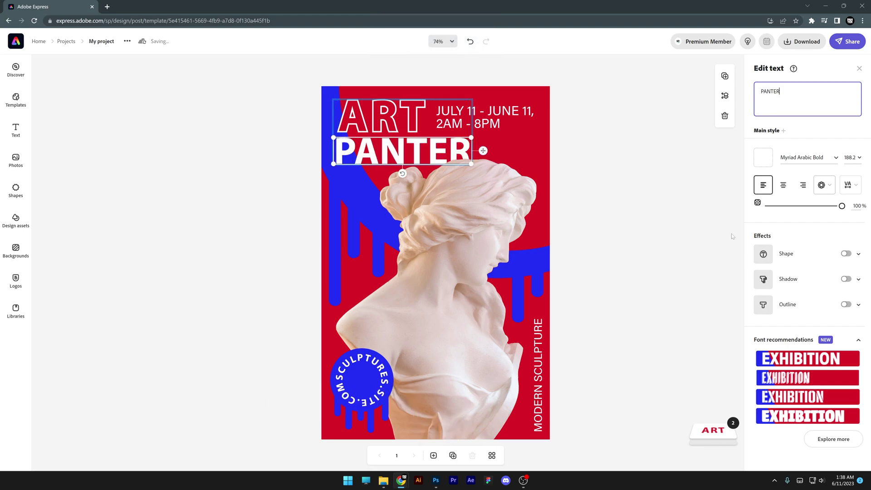
left_click(766, 156)
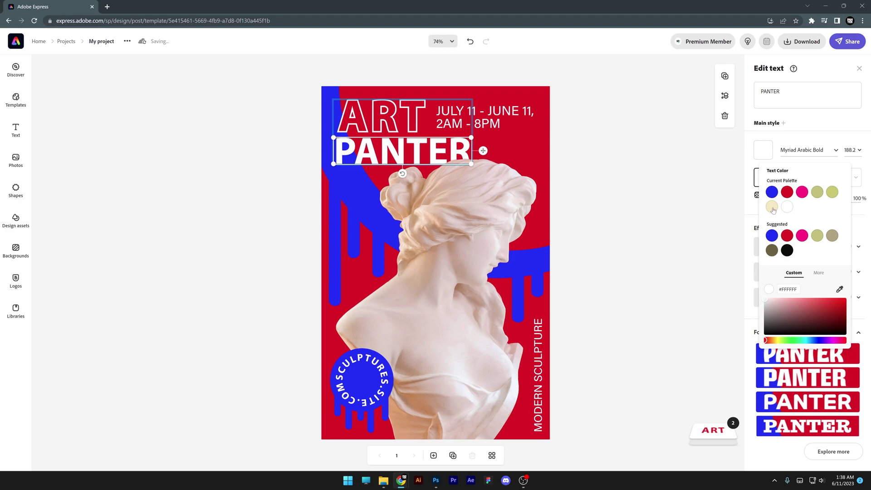
left_click(787, 358)
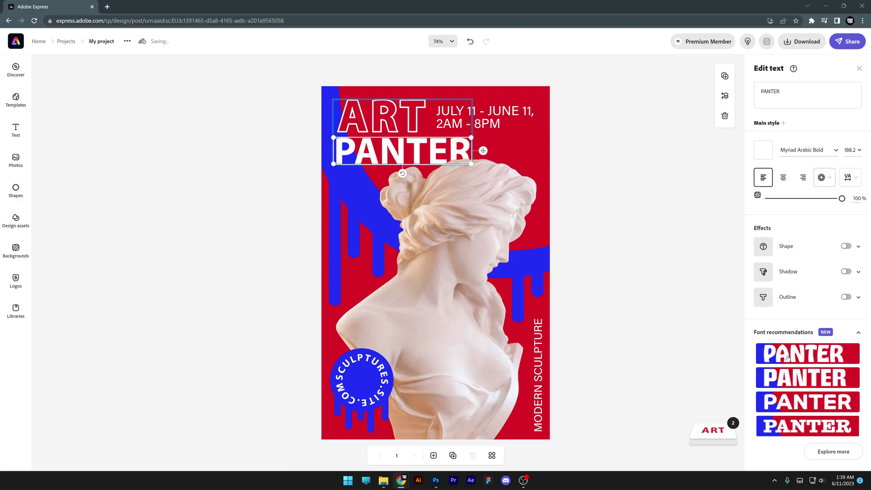
- Apply the sixth recommended font, Catalpa Ultrablack, to PANTER
left_click(828, 455)
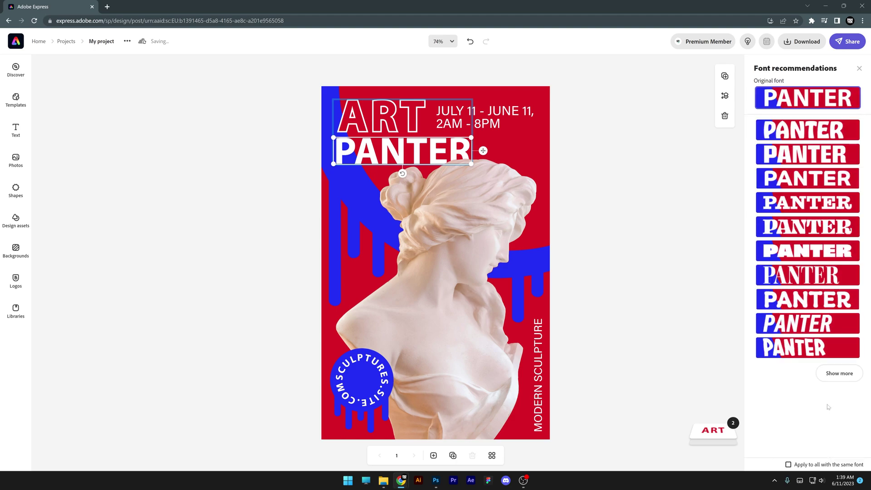
left_click(806, 250)
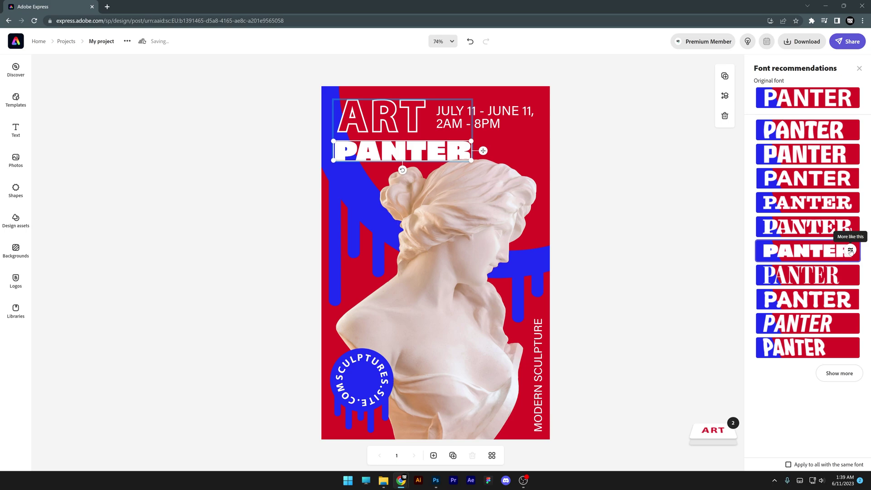
left_click(850, 251)
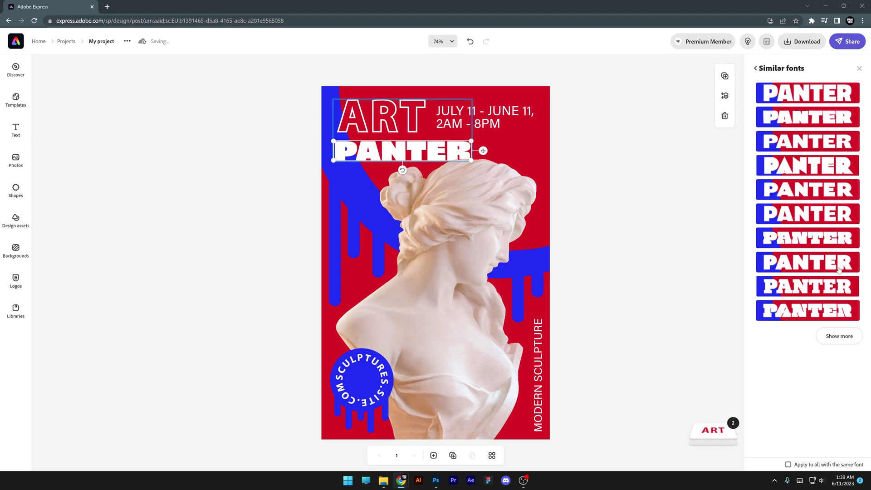
left_click(780, 68)
- Set PANTER's text size to 140
left_click(849, 149)
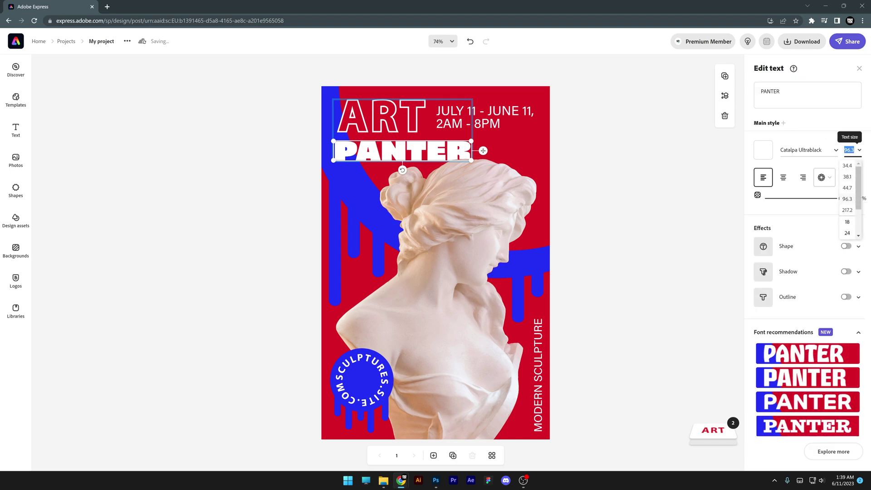
type("140")
key("Return")
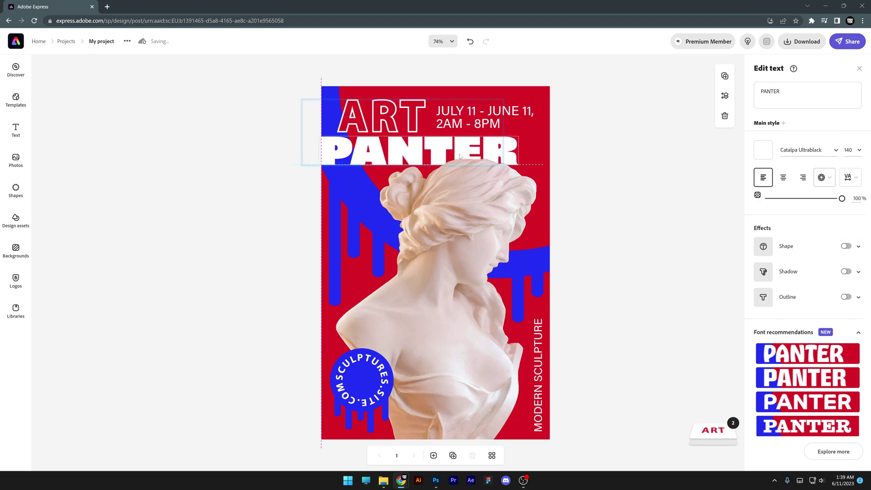
- Remove the Outline effect from the ART title
left_click(405, 125)
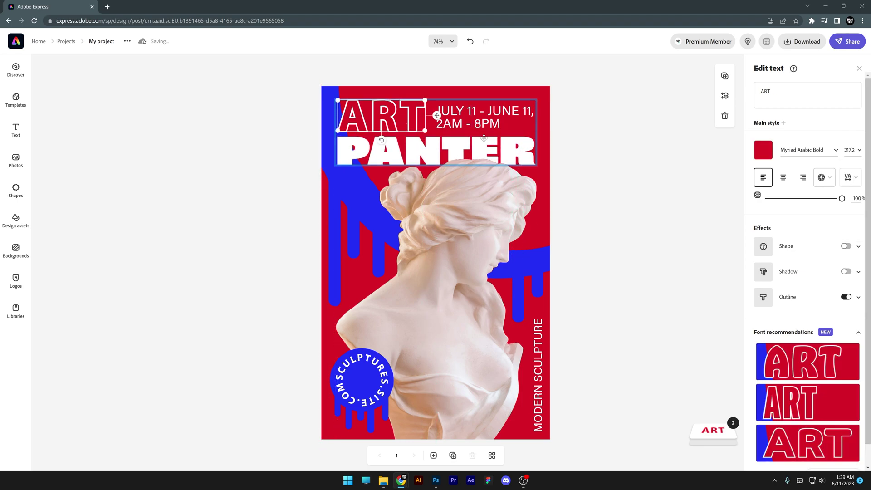
scroll(806, 319, "down", 1)
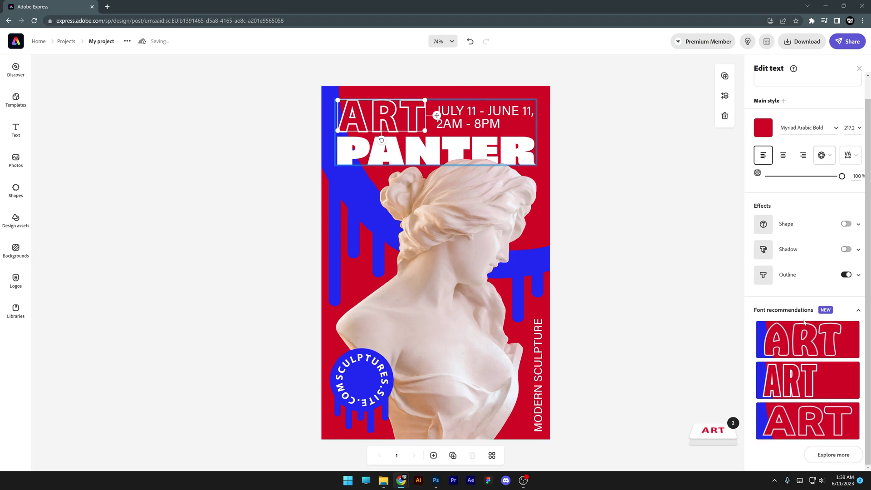
left_click(839, 462)
scroll(850, 309, "down", 2)
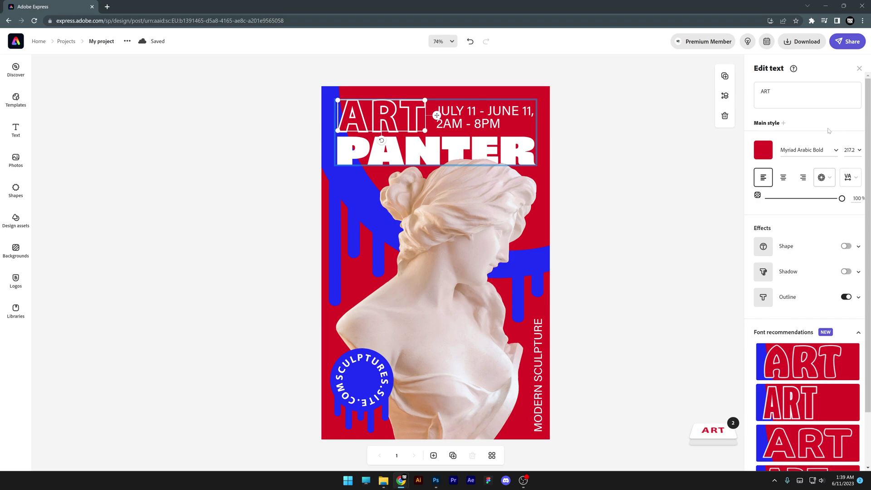
left_click(845, 297)
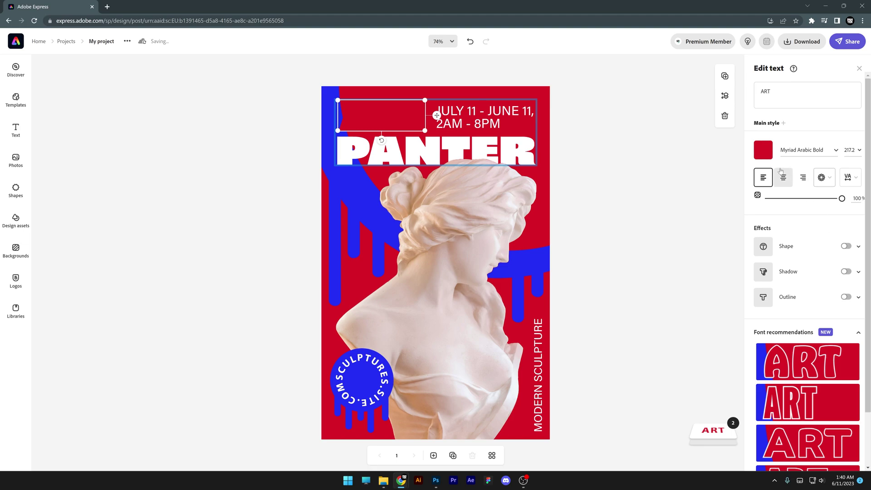
- Fill the ART text solid blue
left_click(764, 151)
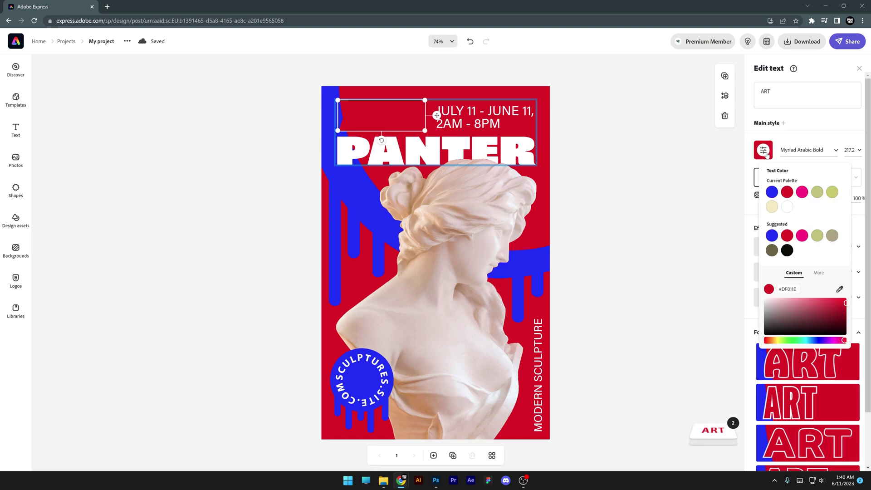
left_click(771, 192)
left_click(801, 150)
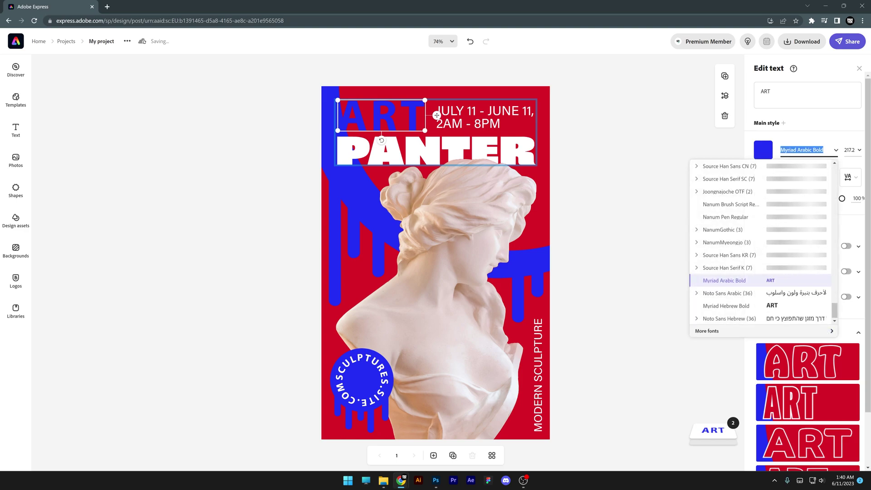
scroll(773, 274, "up", 5)
scroll(772, 275, "up", 5)
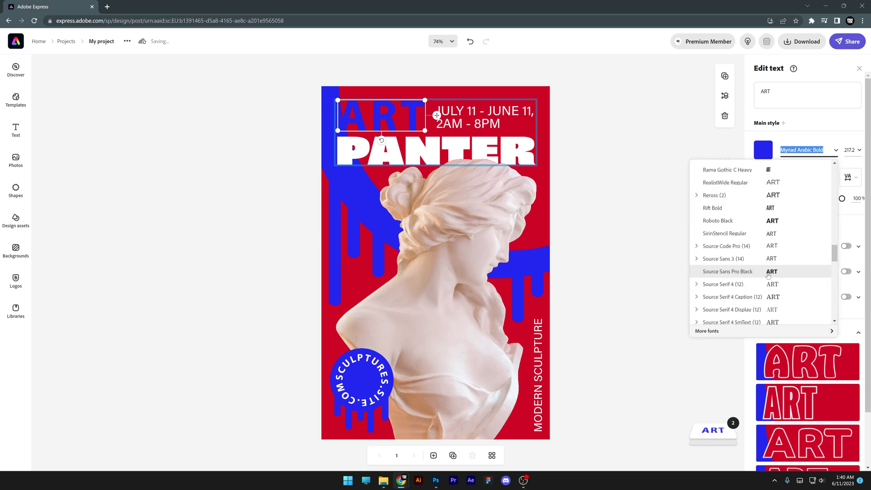
- Apply the yellow Turing Patterns tile from the Organic backgrounds
left_click(629, 189)
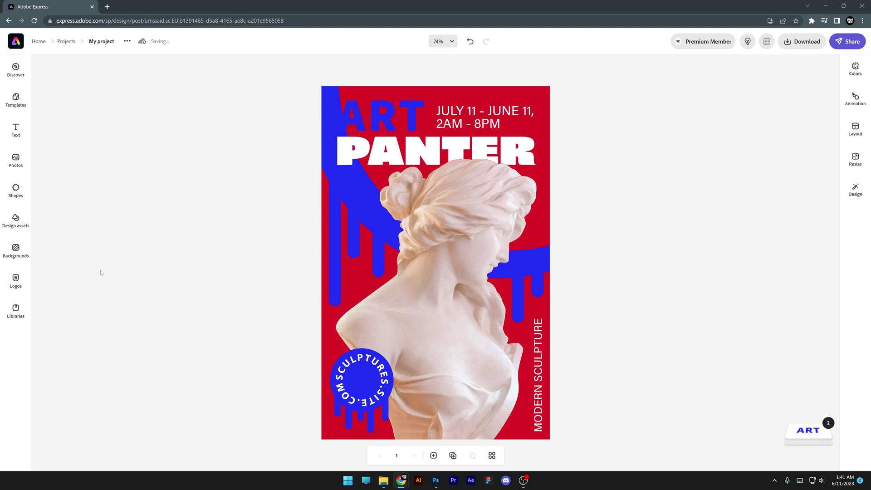
left_click(15, 250)
scroll(82, 275, "down", 1)
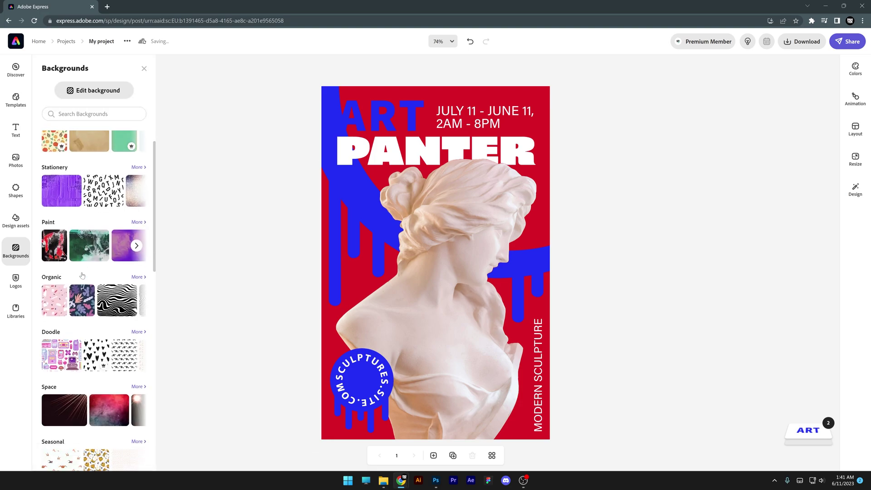
scroll(82, 276, "down", 3)
scroll(90, 291, "up", 3)
scroll(107, 311, "up", 1)
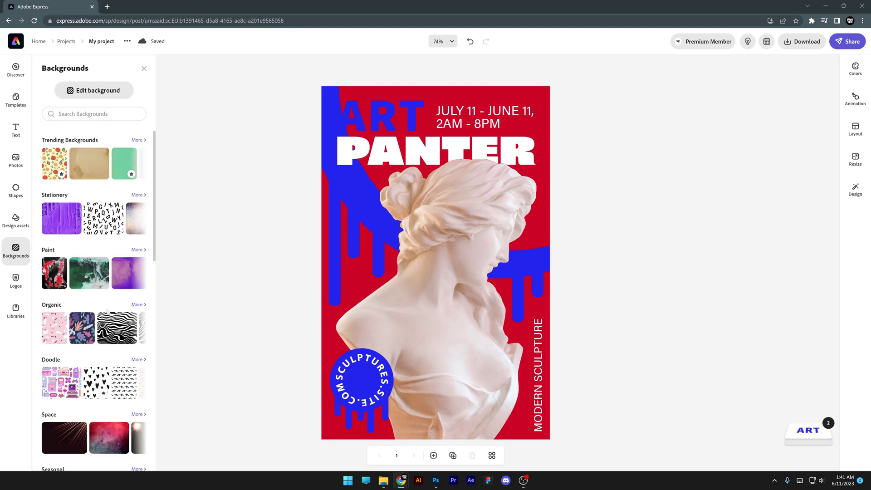
left_click(136, 305)
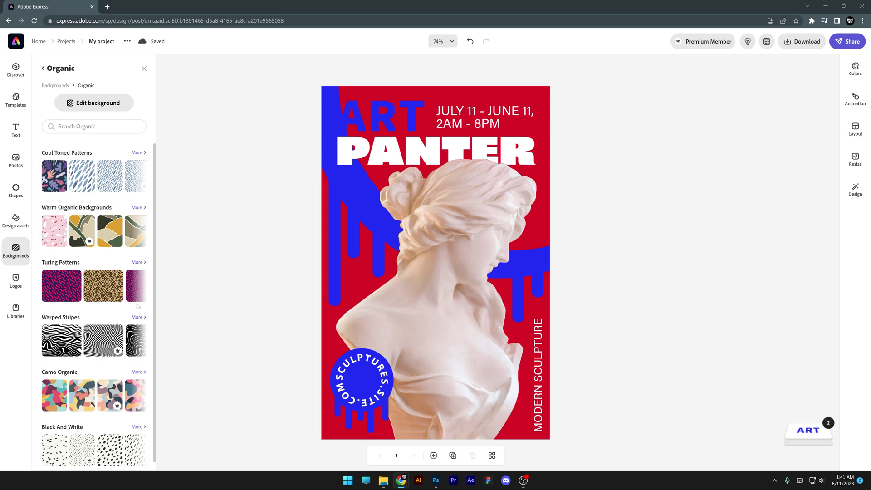
left_click(103, 285)
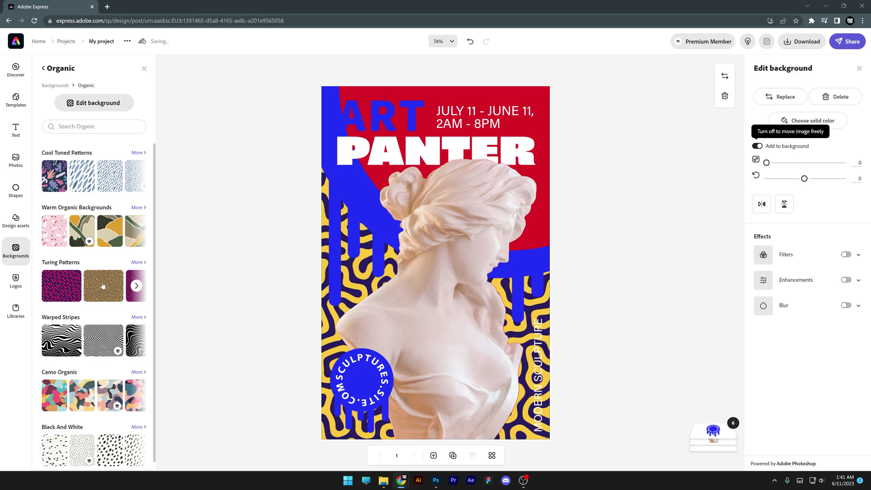
- Select the circular sculptures.site.com badge
left_click(364, 377)
left_click(364, 378)
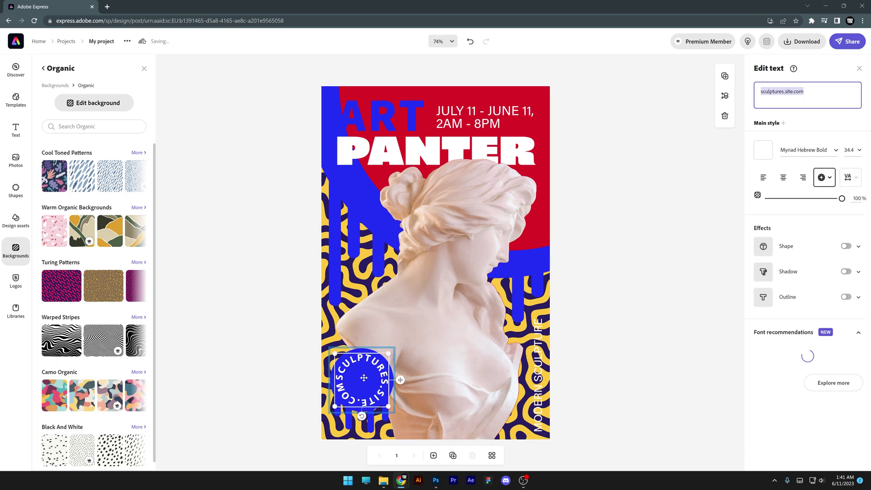
left_click(364, 378)
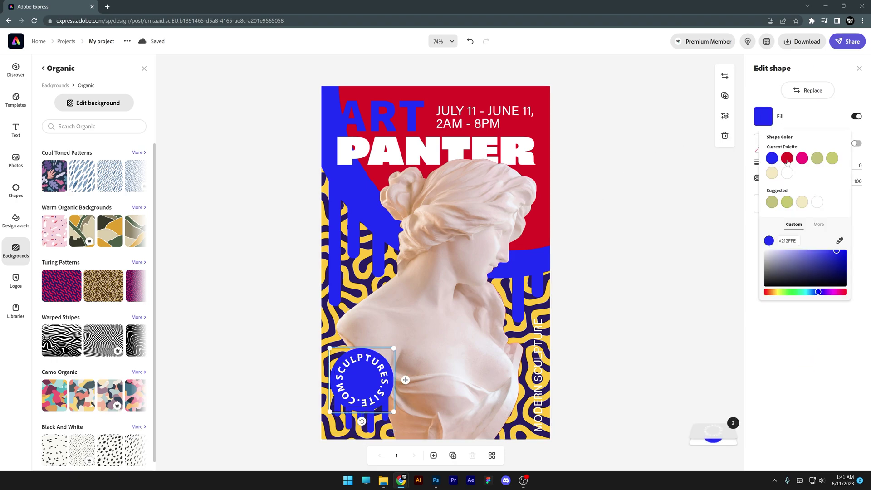
- Give the large red backdrop shape behind the title a thick cream border
left_click(356, 421)
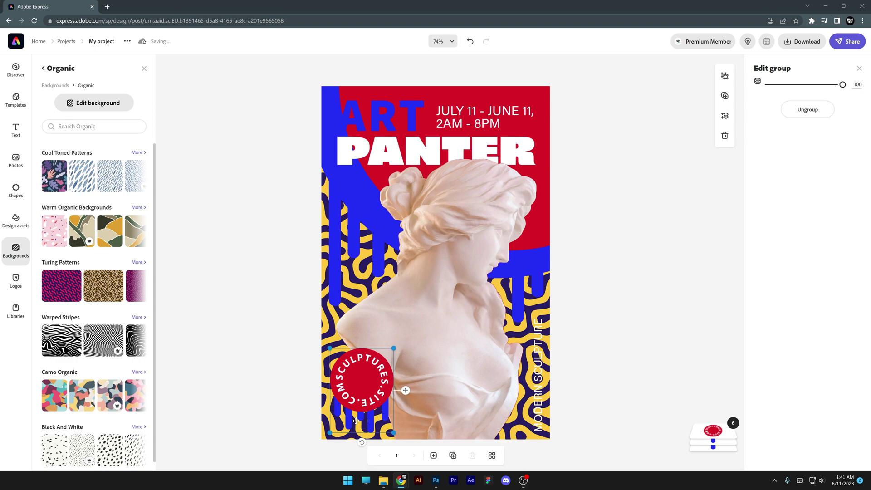
left_click(356, 421)
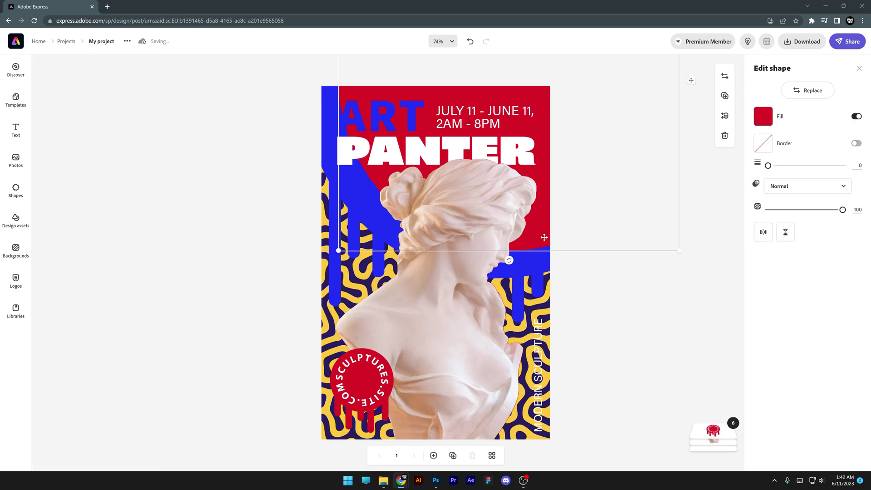
left_click_drag(537, 228, 546, 245)
mouse_move(768, 166)
left_mouse_down()
mouse_move(793, 166)
mouse_move(781, 166)
left_mouse_up()
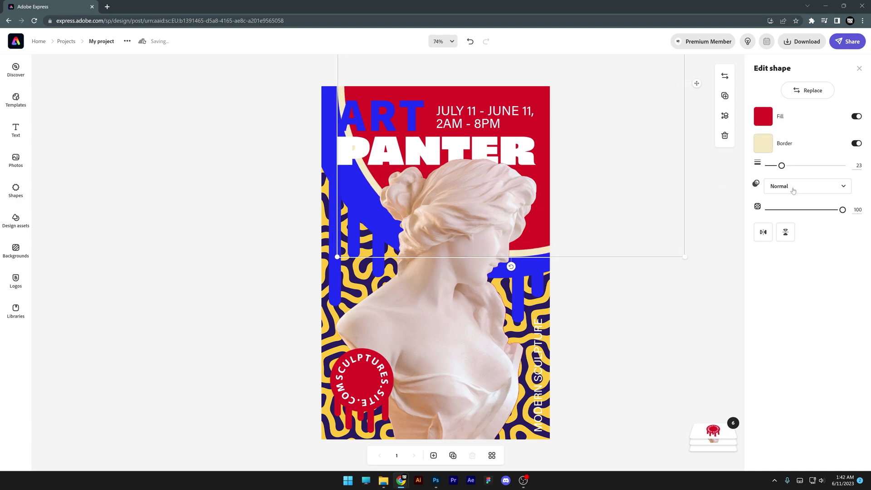
- Preview a Multiply blend on the red shape, keep Normal, and adjust its opacity
left_click(793, 191)
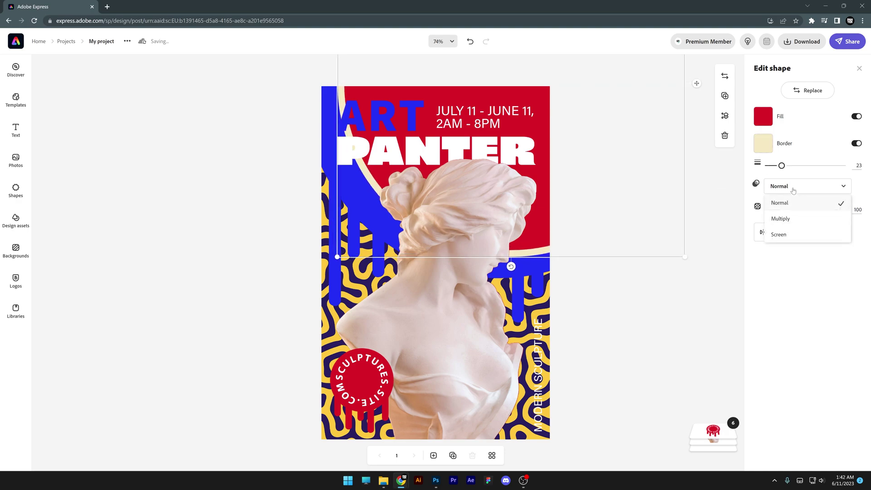
left_click(793, 219)
left_click(789, 188)
left_click(780, 202)
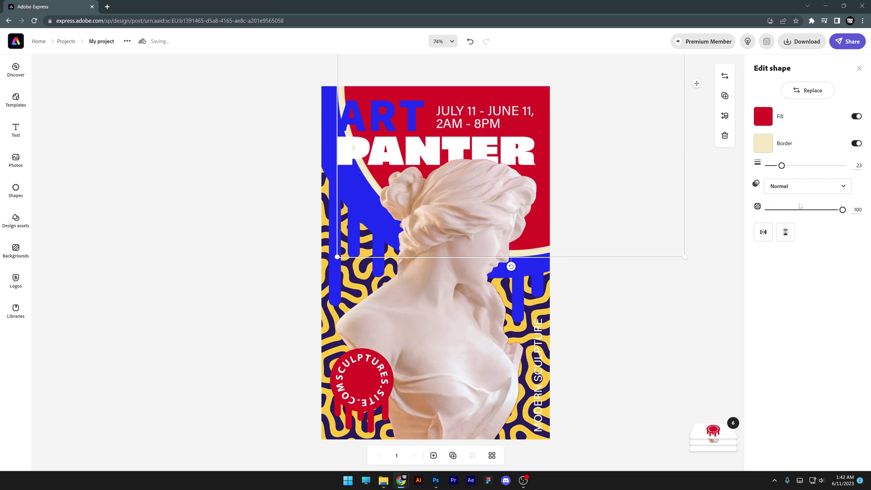
mouse_move(844, 210)
left_mouse_down()
mouse_move(729, 212)
mouse_move(809, 210)
left_mouse_up()
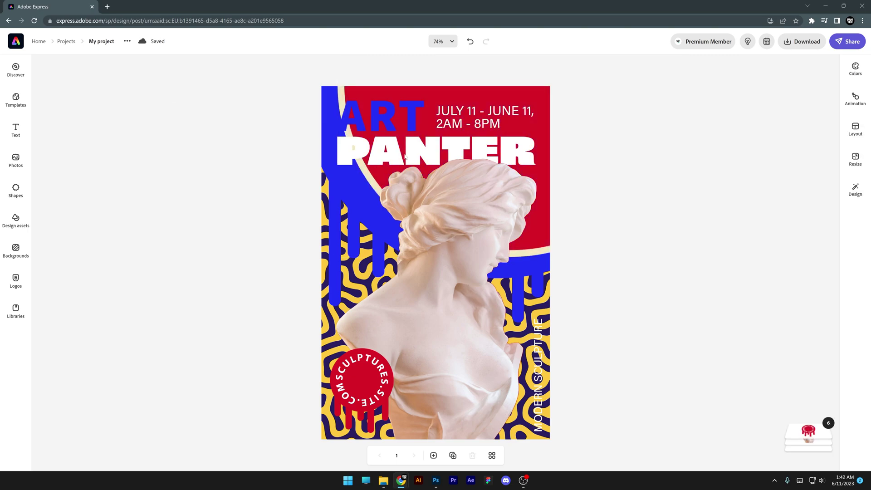
- Add a blue drop shadow to PANTER and adjust its angle
left_click(463, 148)
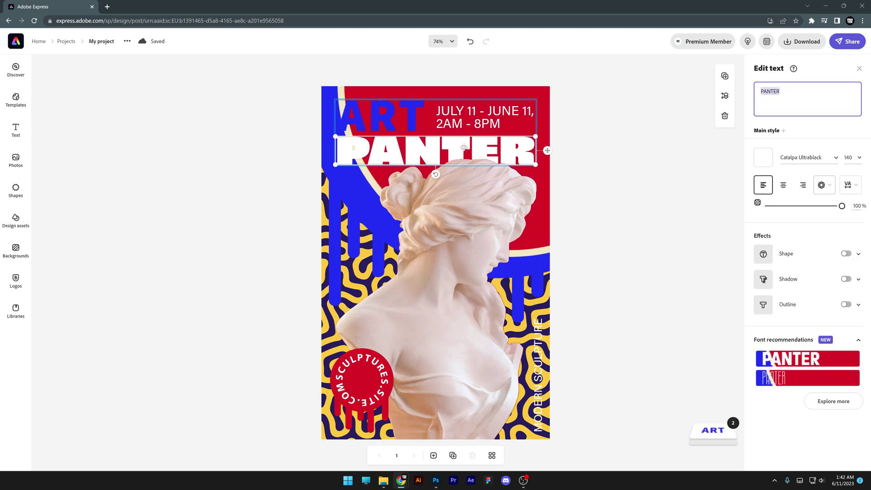
left_click(845, 279)
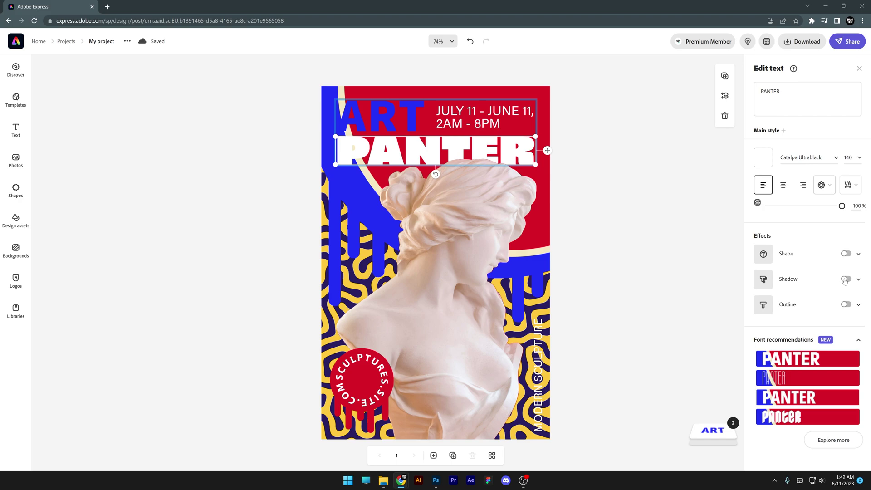
left_click(765, 300)
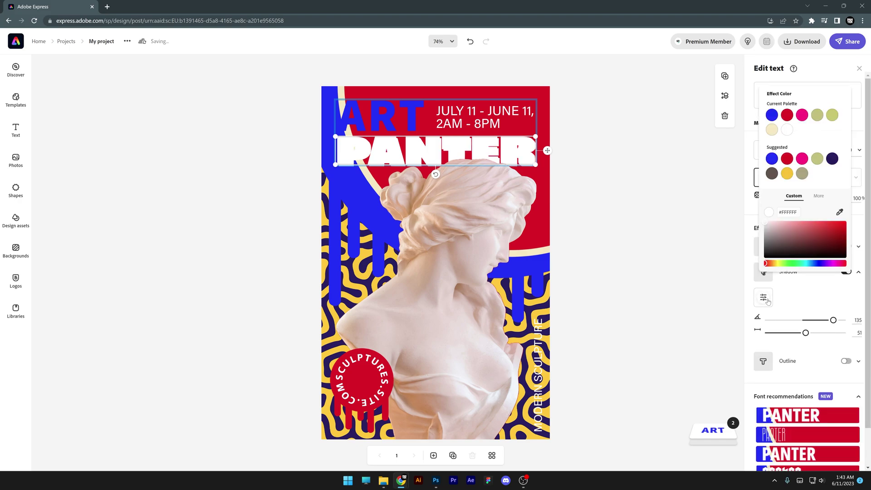
left_click(772, 117)
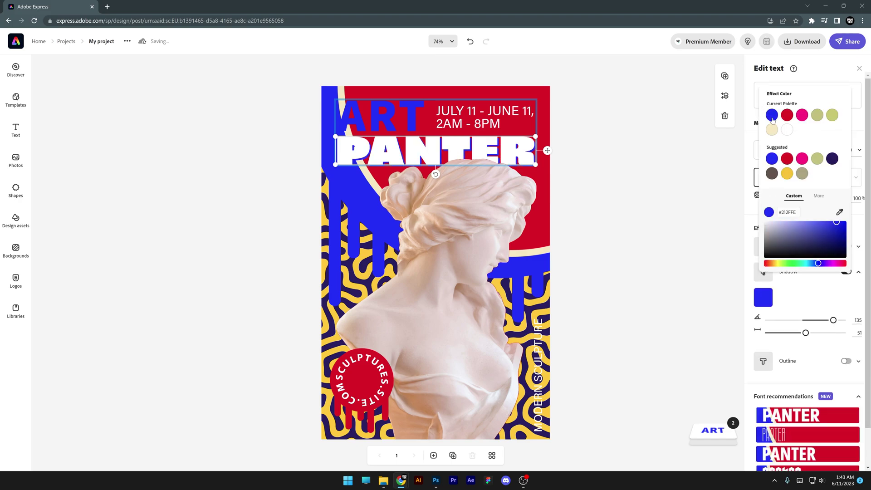
mouse_move(833, 319)
left_mouse_down()
mouse_move(780, 319)
mouse_move(855, 336)
left_mouse_up()
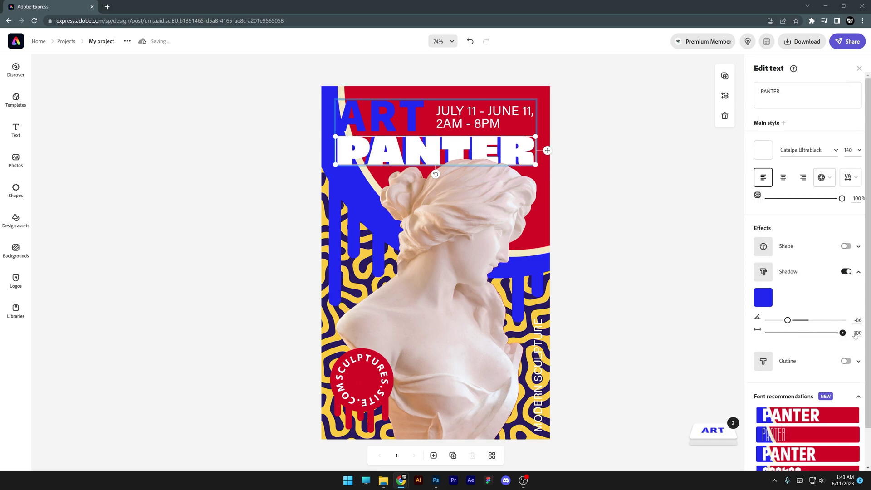
left_click_drag(787, 321, 779, 322)
- Set ART on a wide white band using the Shape effect
left_click(409, 117)
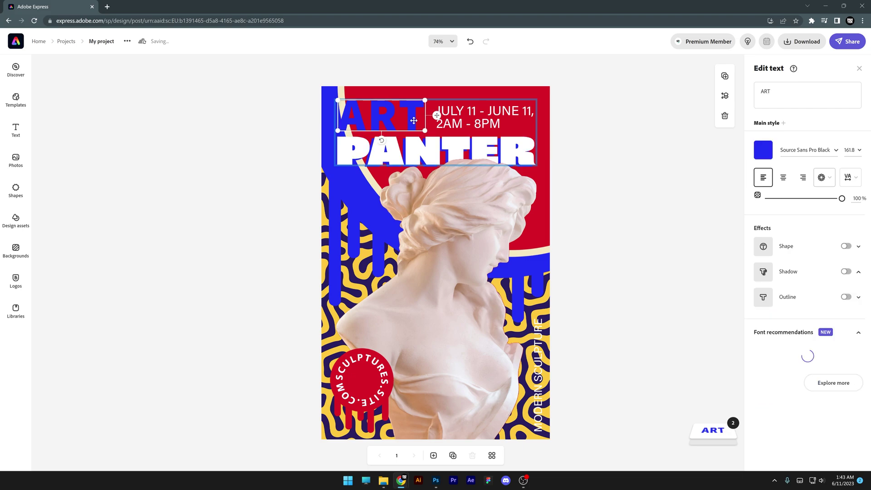
left_click(846, 247)
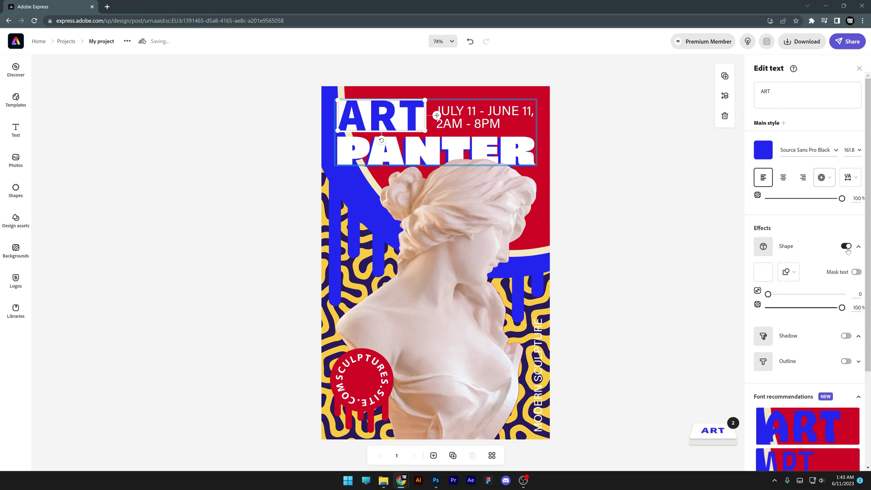
left_click(788, 272)
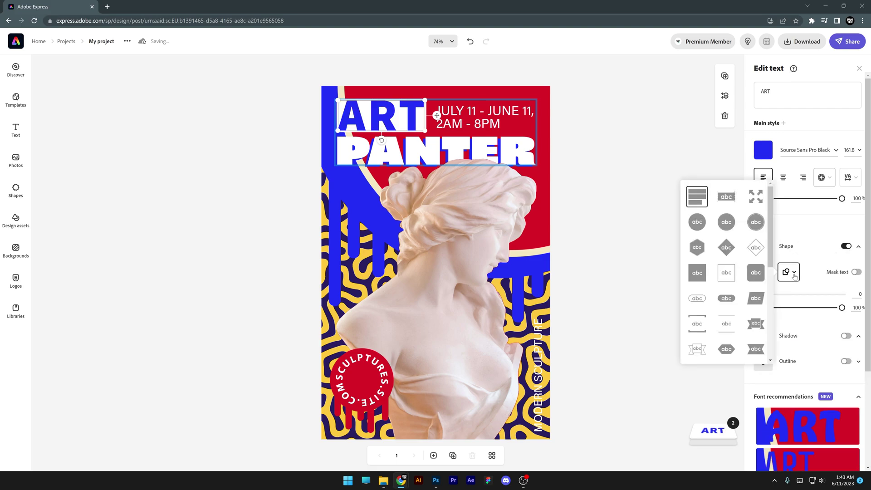
left_click(727, 198)
left_click(644, 211)
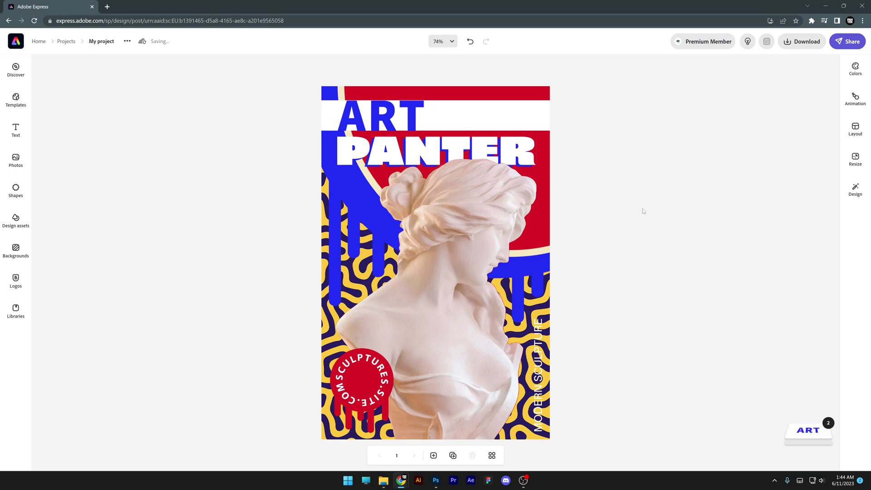
- Apply the dark teal Memorial Day design variation to the poster
left_click(855, 190)
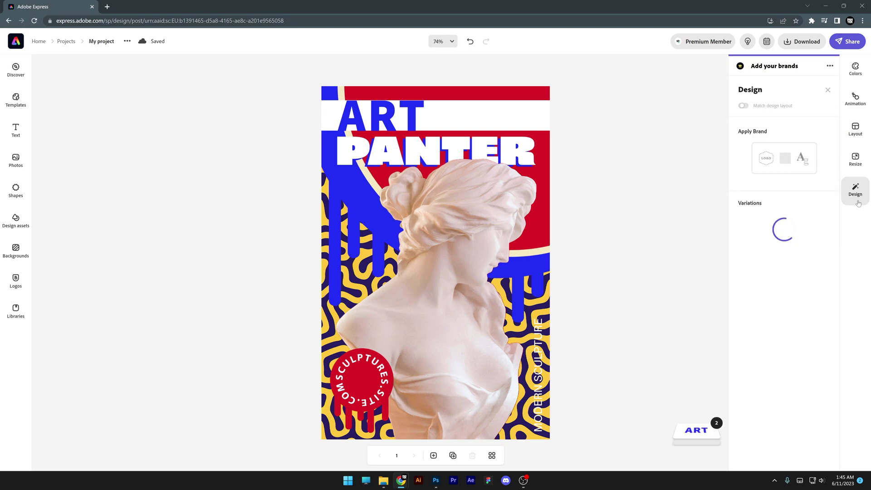
scroll(821, 235, "down", 3)
scroll(821, 234, "down", 2)
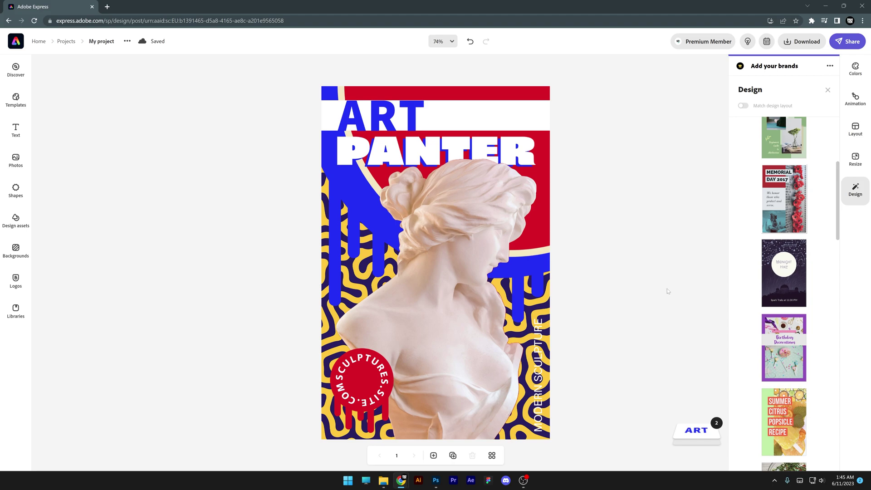
scroll(785, 272, "down", 2)
scroll(801, 253, "up", 3)
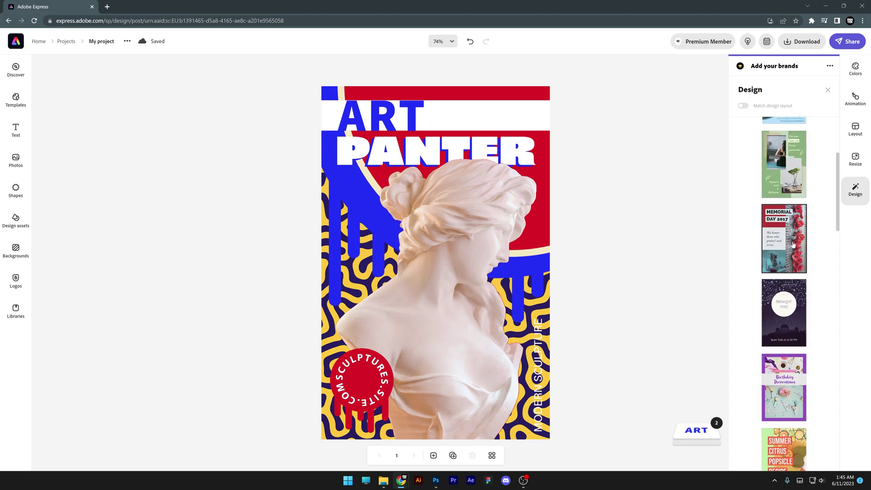
left_click(793, 245)
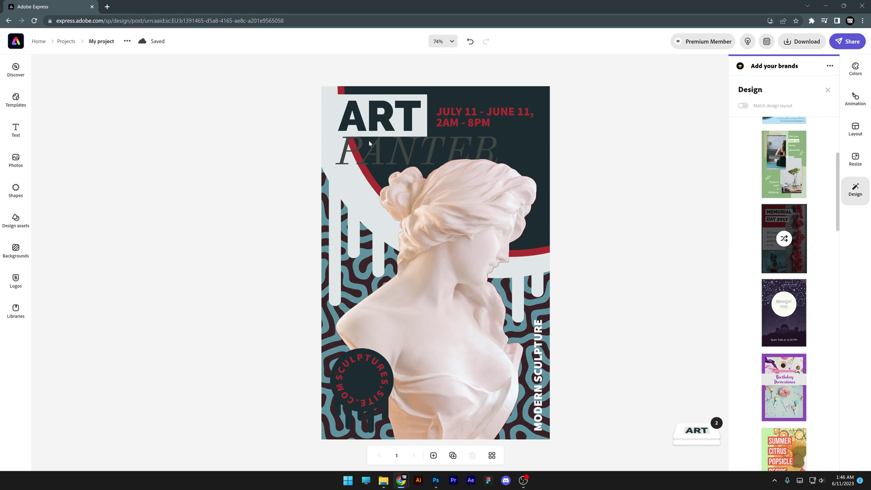
- Try the Summer Citrus, red-and-cream, and dark teal-and-red design variations
scroll(777, 227, "down", 5)
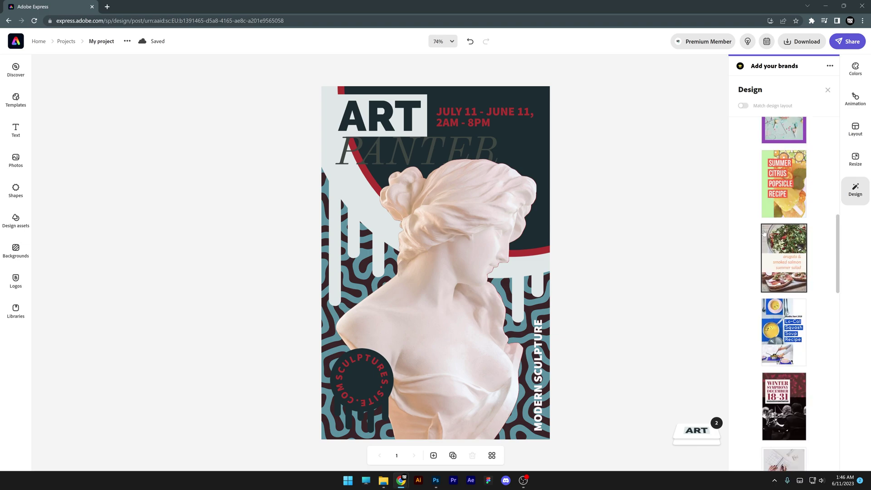
left_click(777, 205)
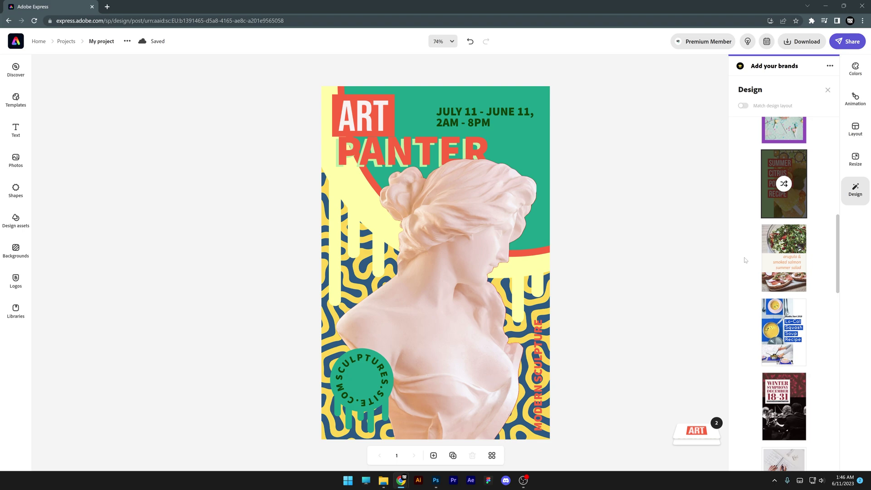
scroll(744, 260, "down", 3)
left_click(780, 214)
scroll(780, 214, "down", 2)
left_click(789, 284)
scroll(798, 299, "down", 3)
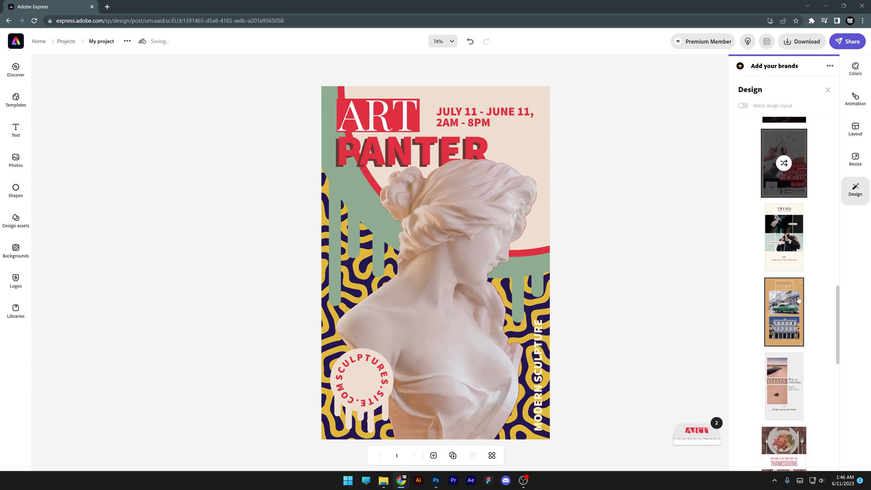
scroll(798, 299, "down", 2)
scroll(798, 299, "down", 3)
scroll(799, 326, "down", 2)
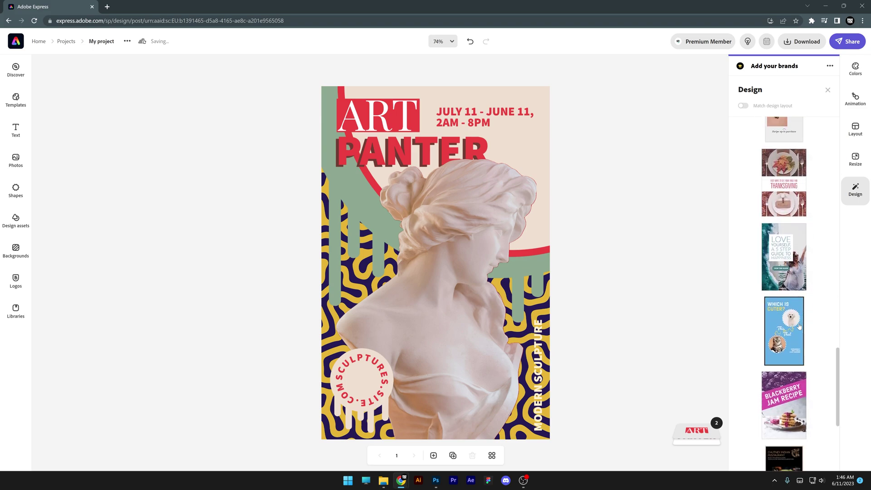
left_click(799, 326)
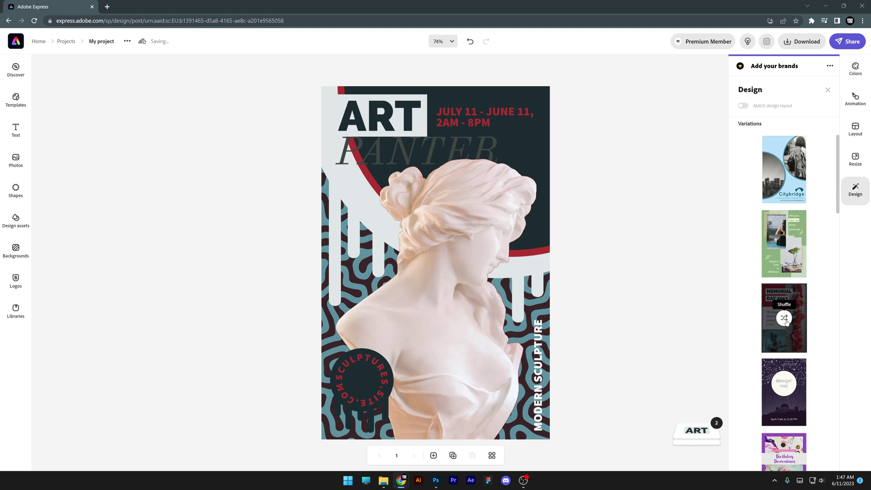
- Shuffle the colours three times to reach a pink and teal scheme
left_click(786, 319)
left_click(785, 319)
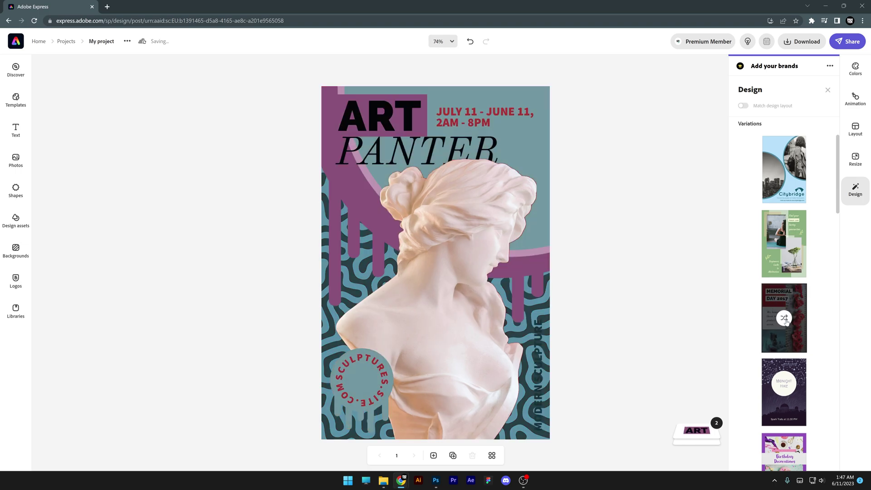
left_click(785, 320)
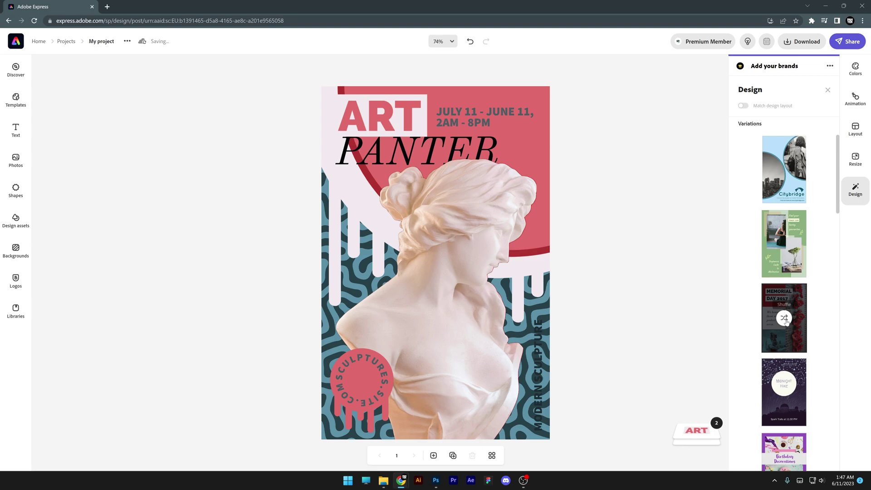